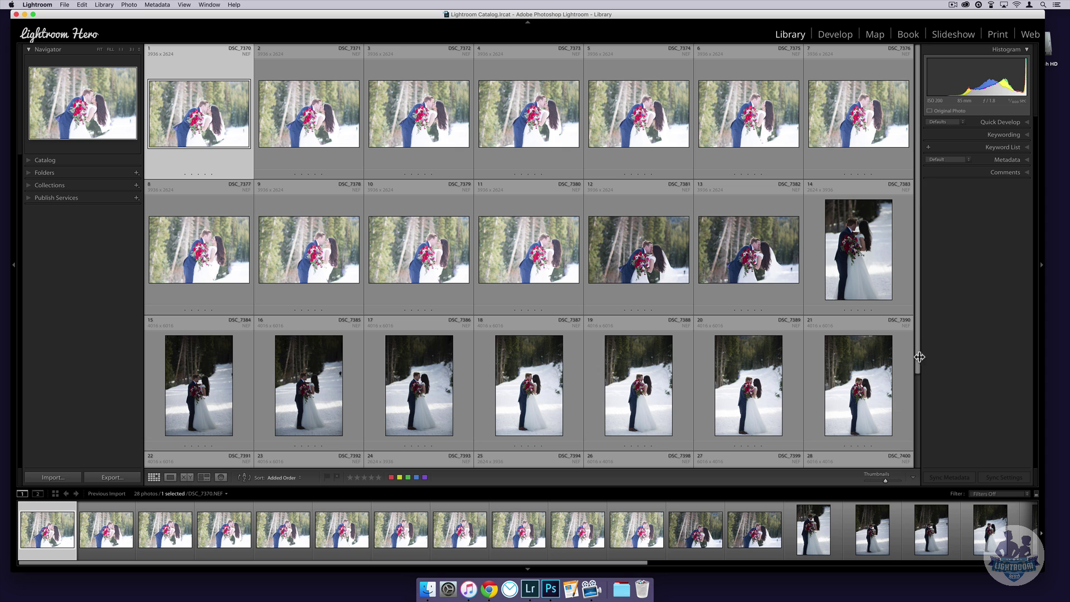
- Open DSC_7370 for editing with the exposure and lens details overlay shown
scroll(896, 363, down, 5)
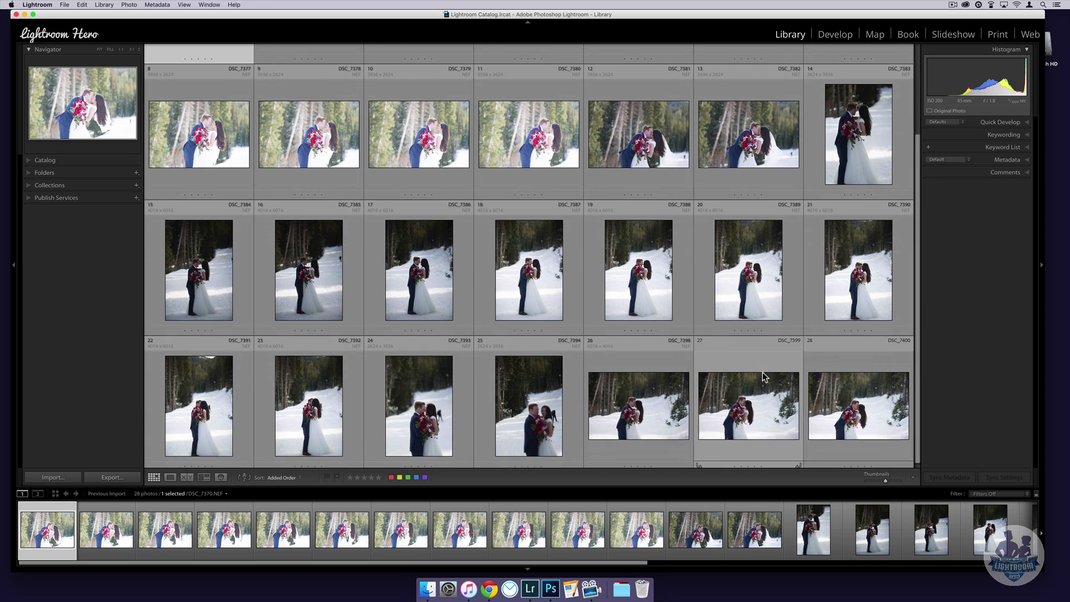
scroll(765, 377, up, 5)
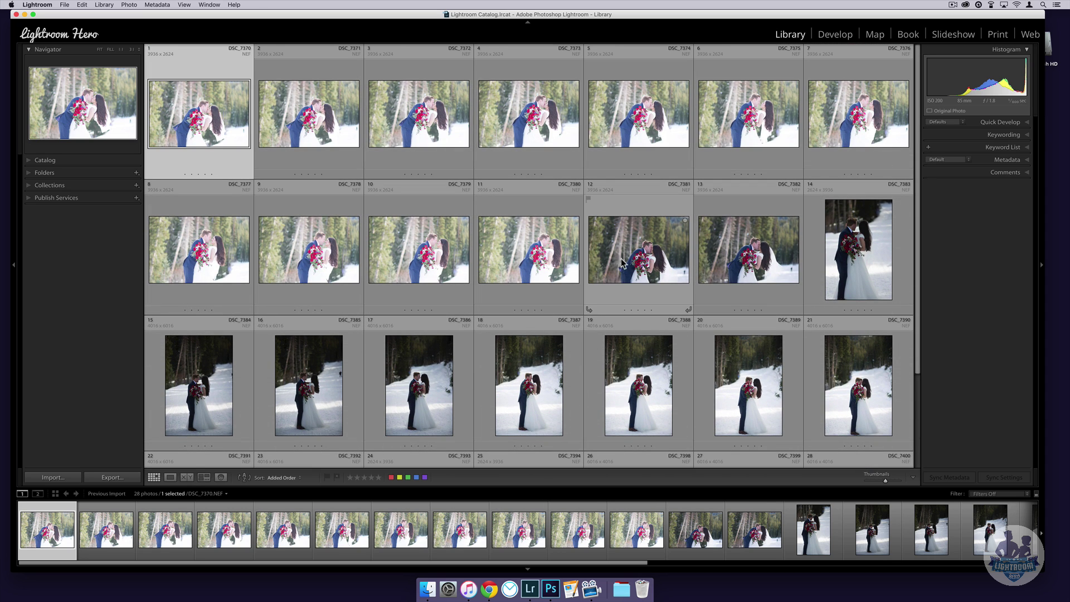
scroll(845, 277, down, 5)
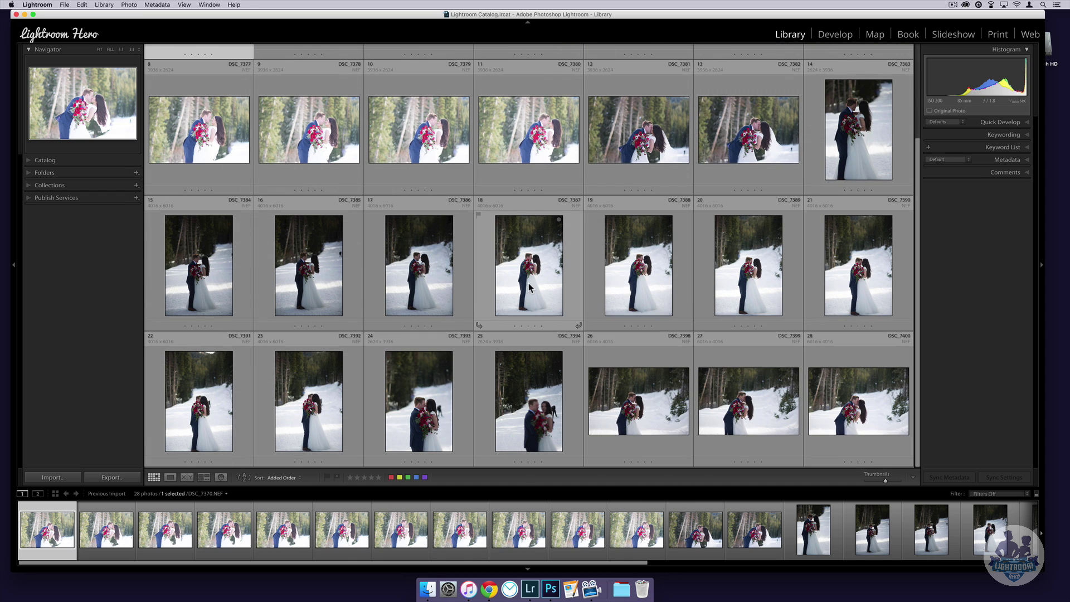
scroll(529, 287, up, 5)
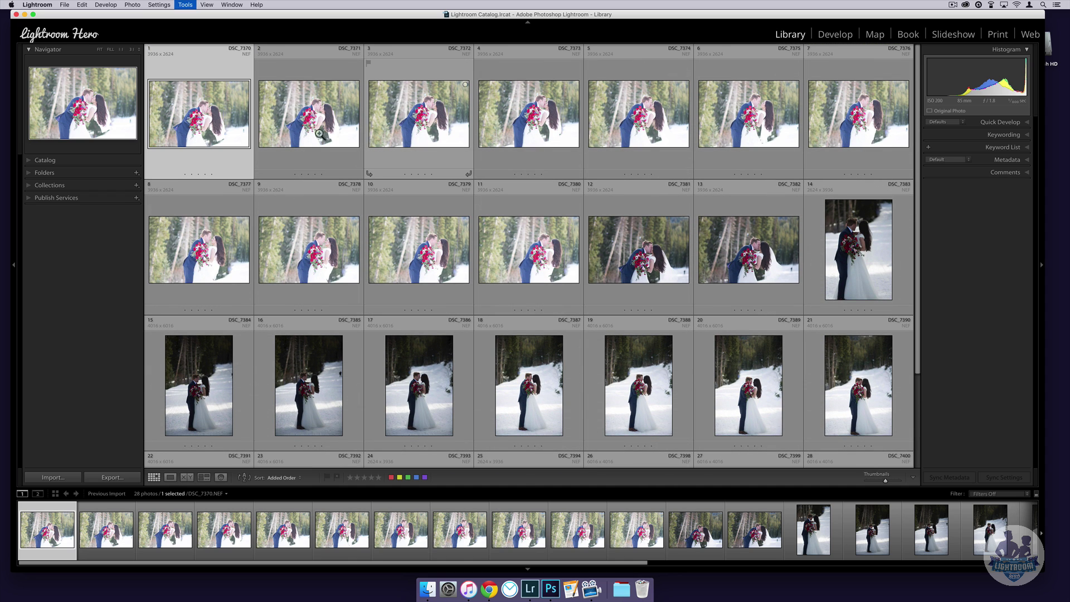
key(d)
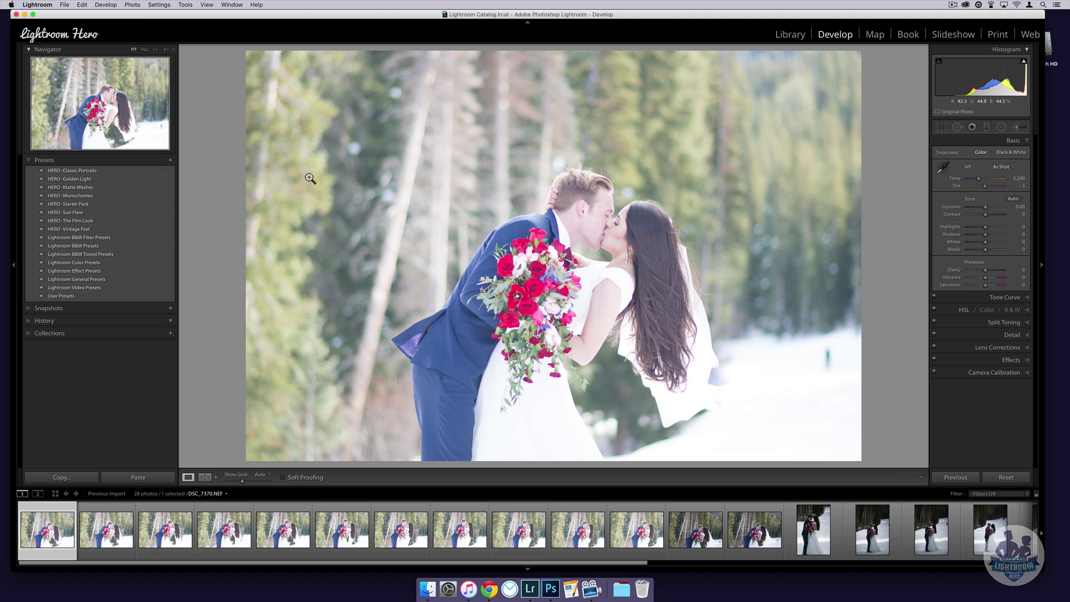
key(i)
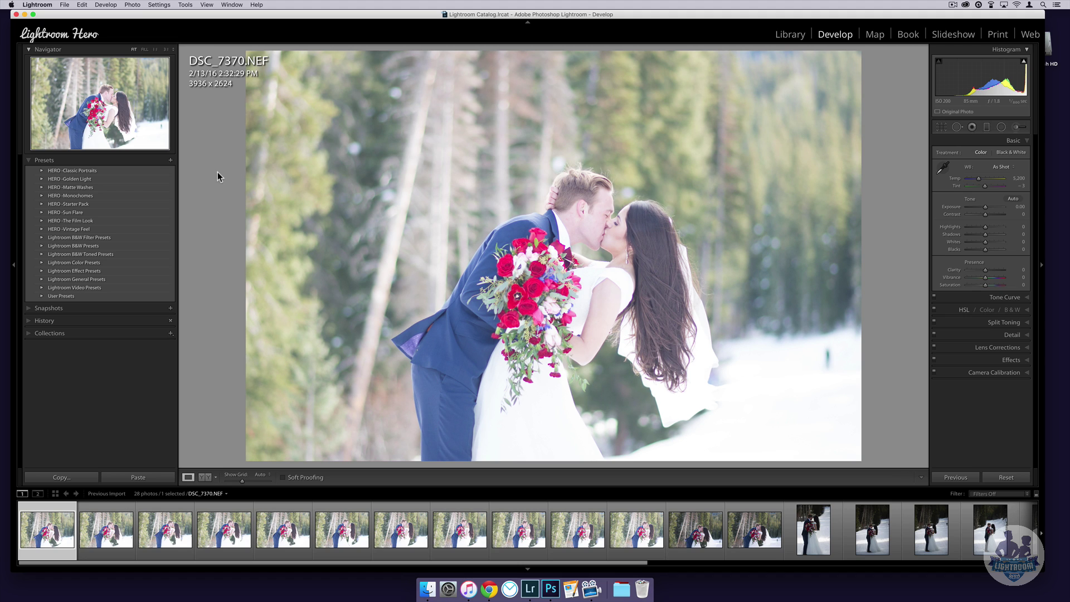
key(i)
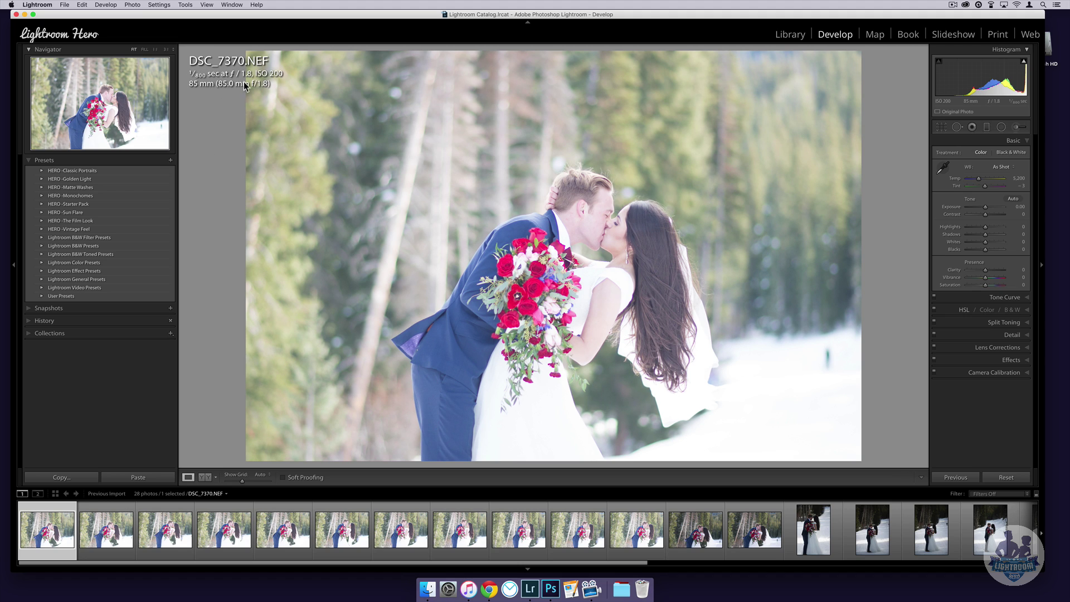
- Compare exposure across DSC_7374, DSC_7378, DSC_7381, DSC_7384, DSC_7386, DSC_7391, DSC_7382, DSC_7380 and DSC_7372
click(269, 529)
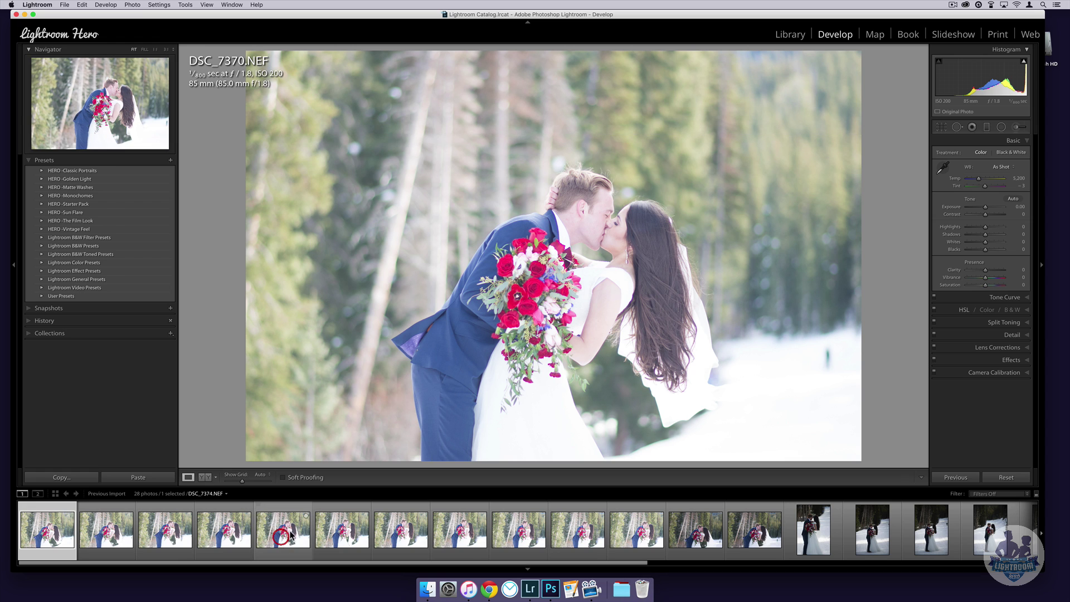
click(503, 533)
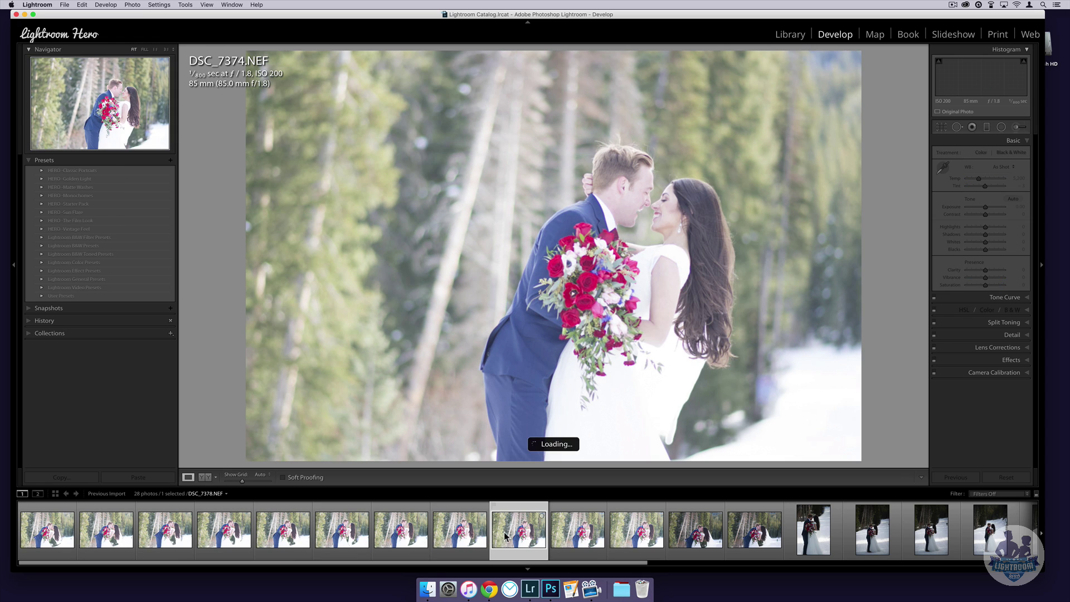
click(683, 539)
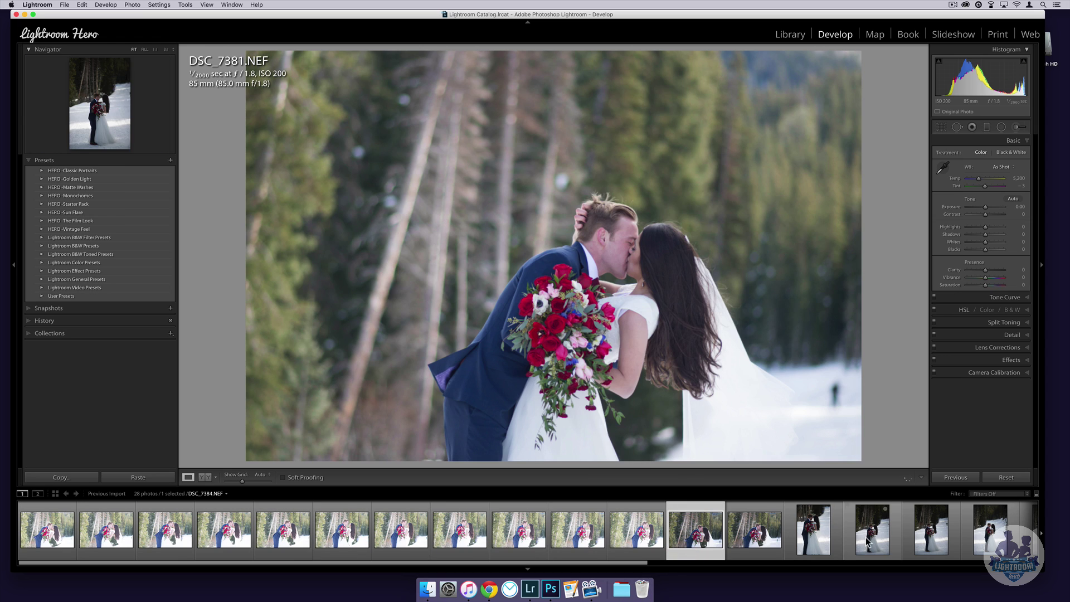
click(869, 538)
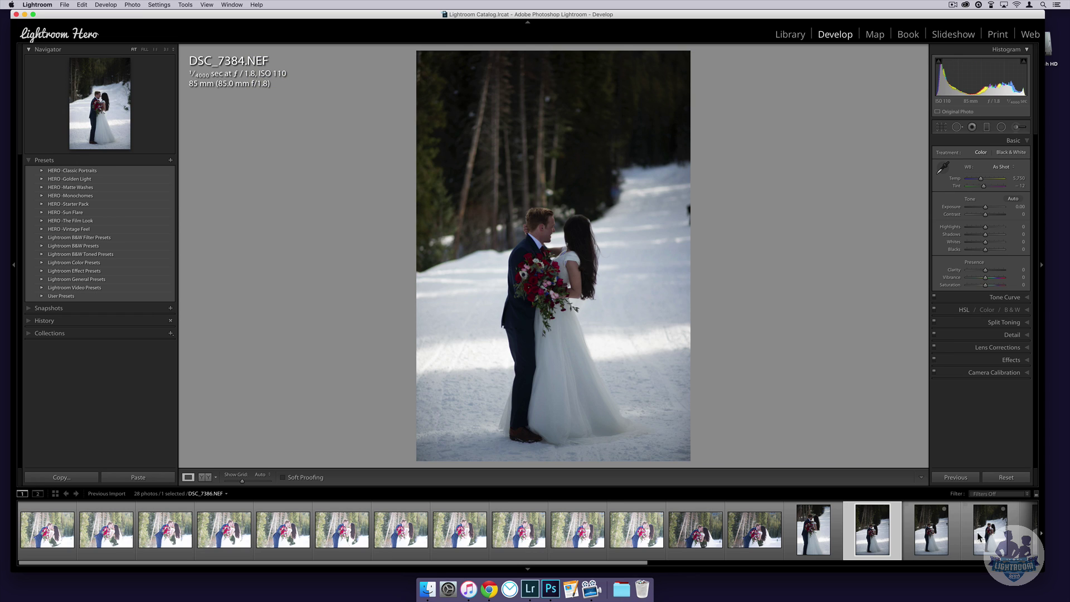
click(980, 537)
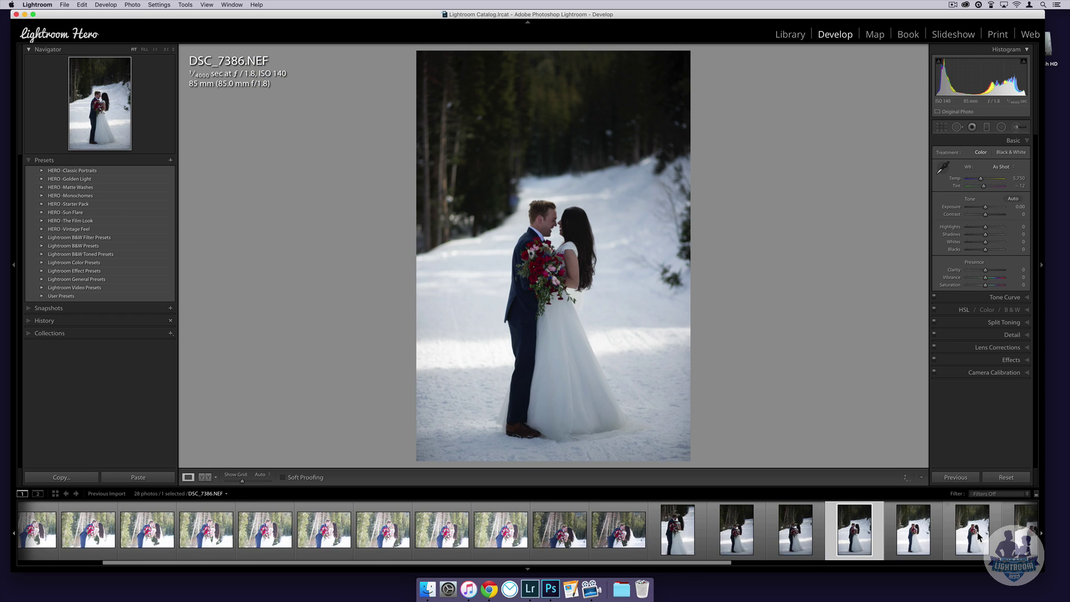
click(973, 535)
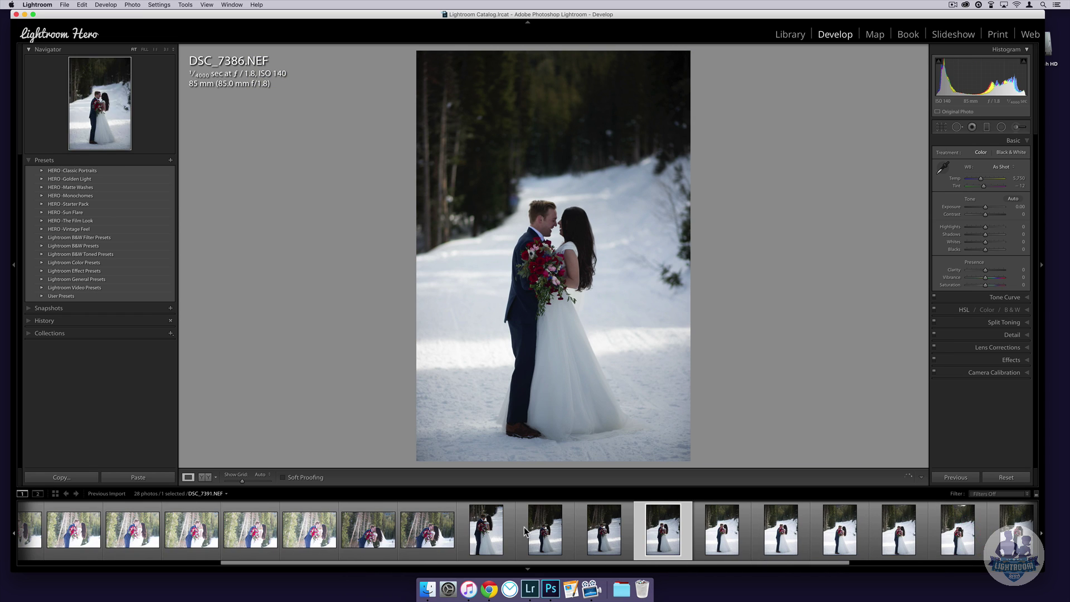
click(446, 528)
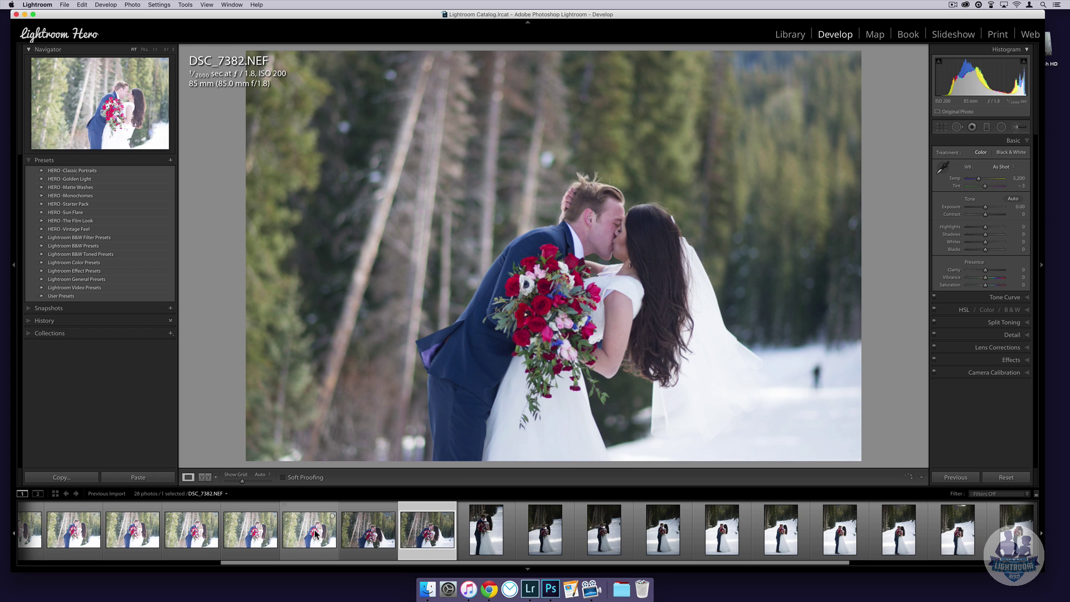
click(315, 534)
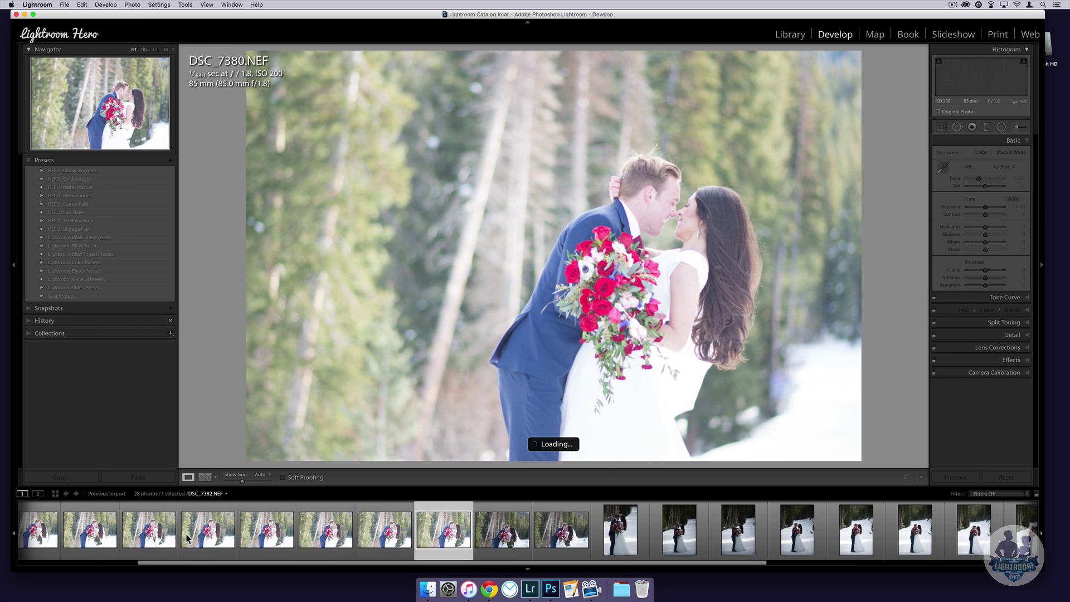
click(179, 536)
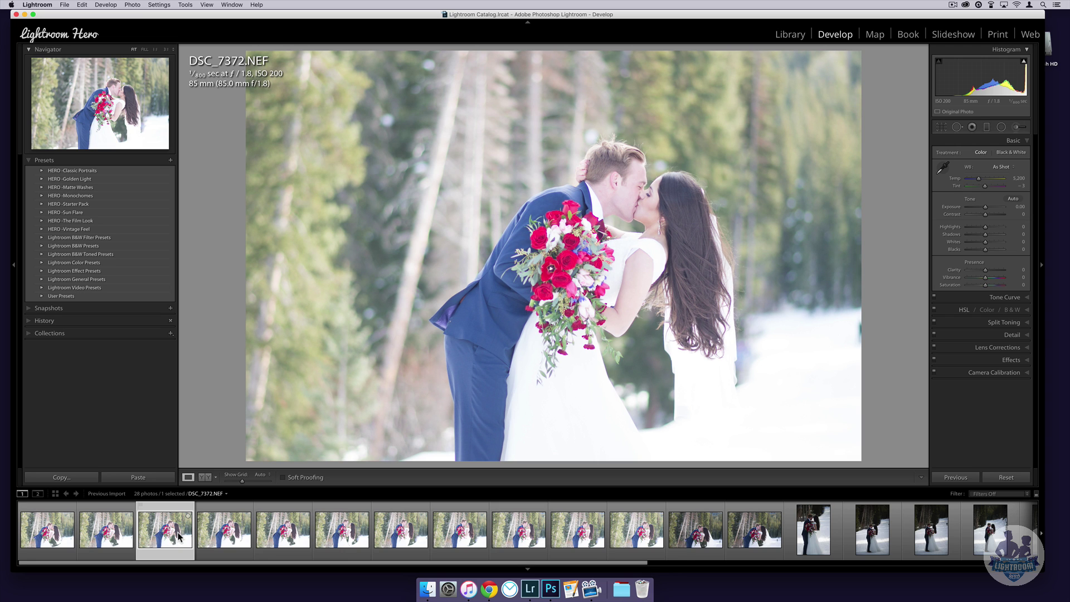
- Recheck portraits DSC_7384 and DSC_7386 and brighter DSC_7378, then return to DSC_7370
click(870, 534)
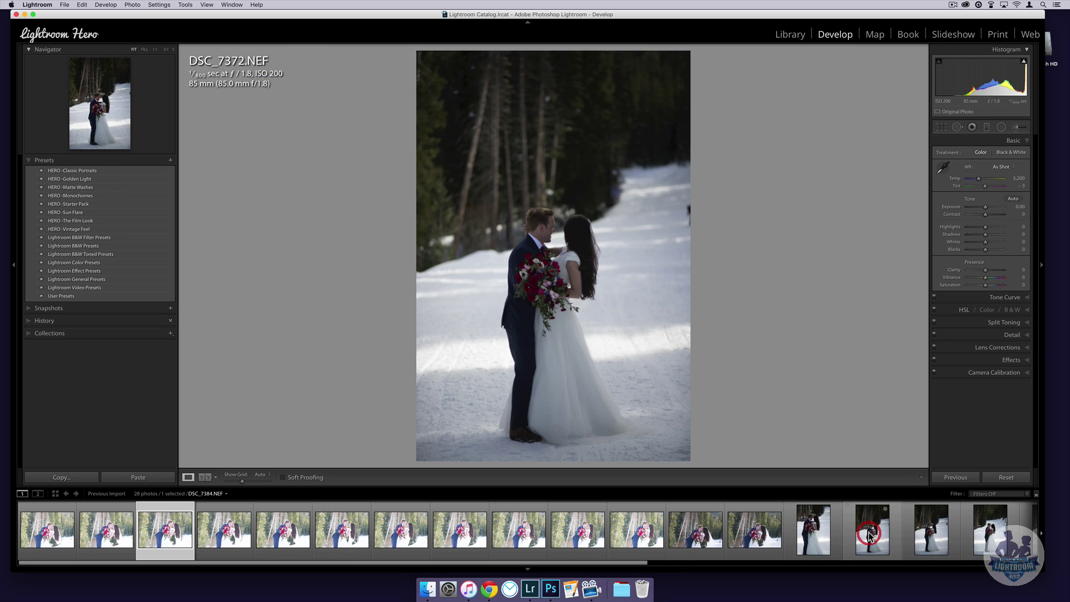
click(958, 534)
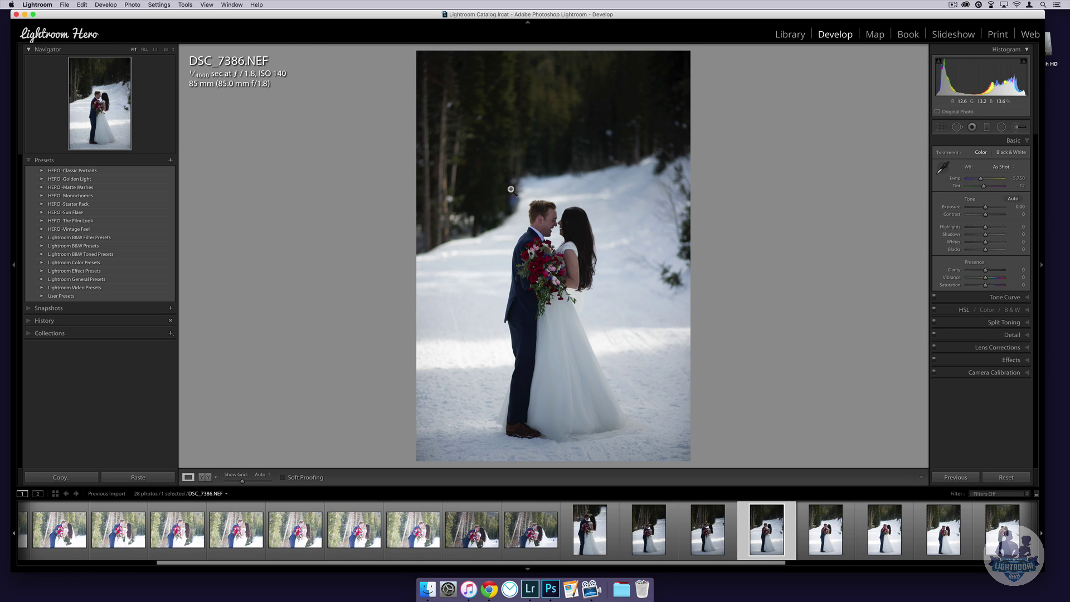
click(297, 539)
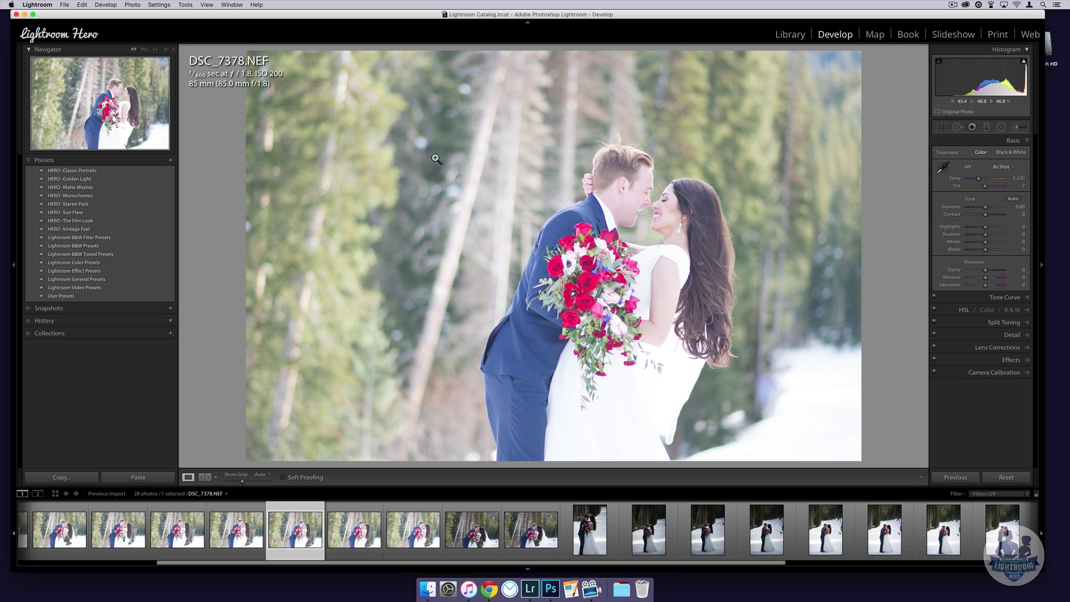
click(224, 529)
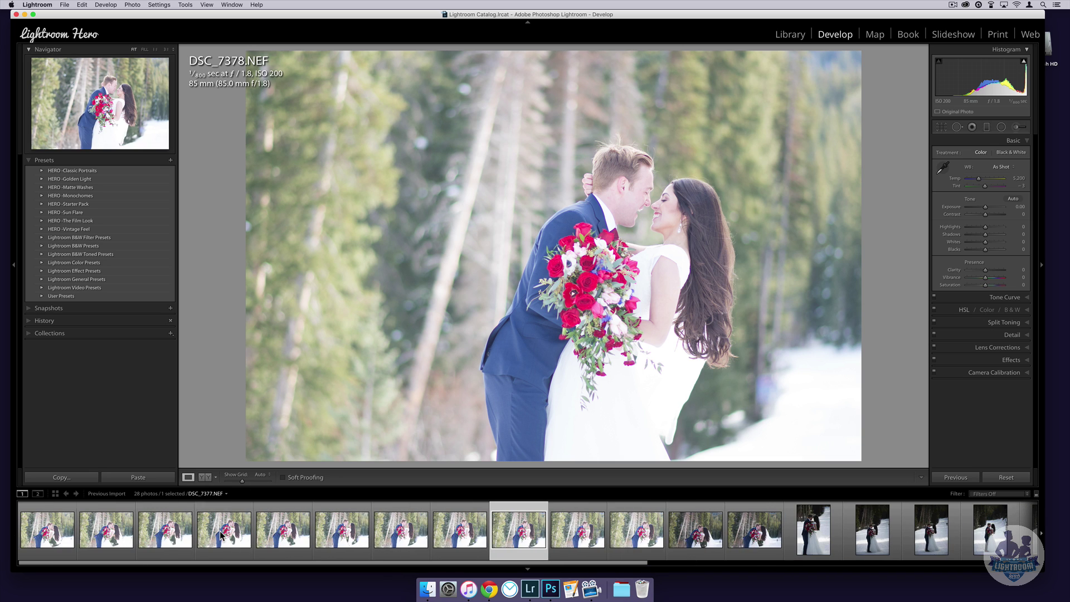
click(48, 530)
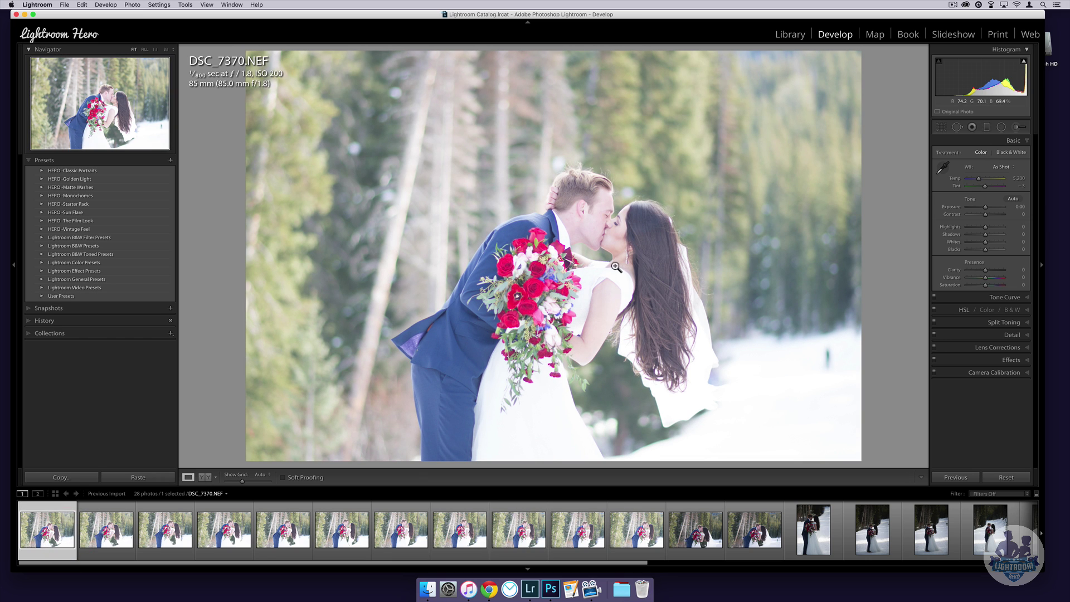
- Lower DSC_7370's exposure to -1.25 and synchronize that setting to all 28 photos
drag(984, 207, 979, 209)
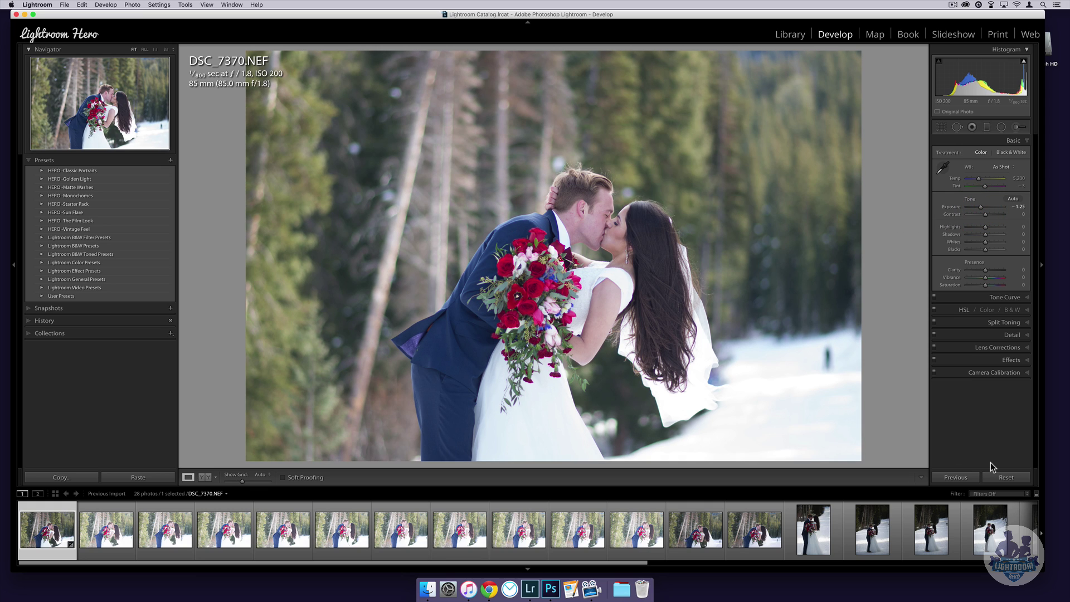
key(super+a)
click(956, 477)
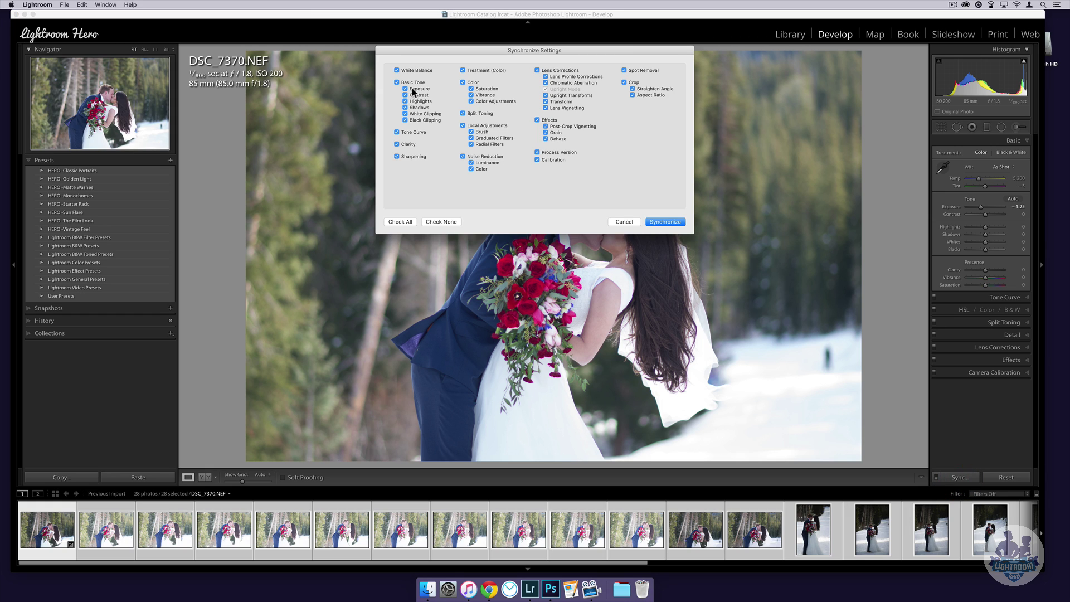
click(661, 222)
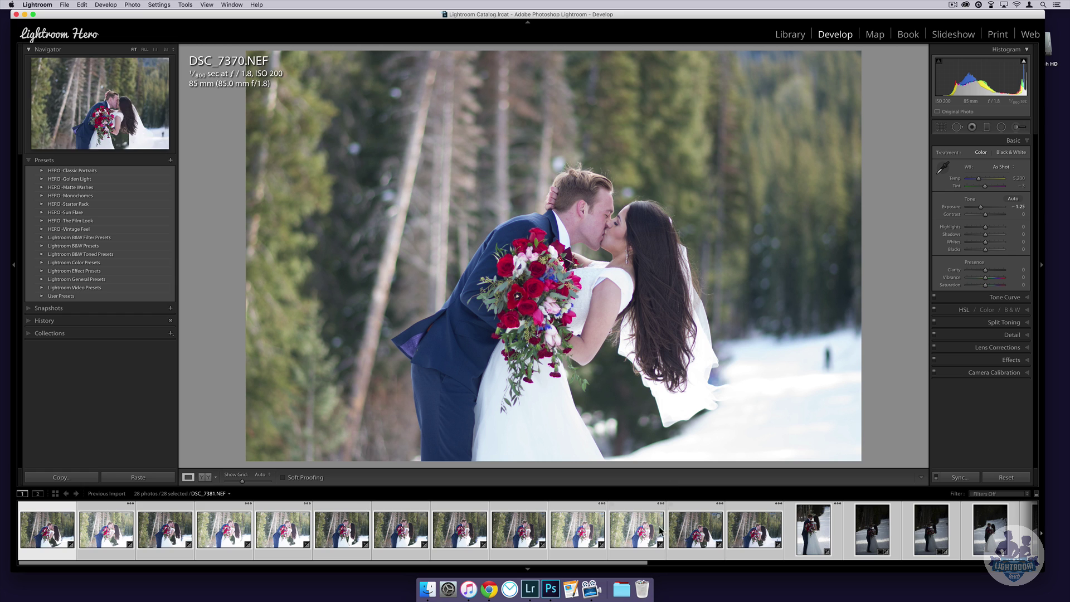
- Check synced exposure on DSC_7375, DSC_7374 and vertical DSC_7383, noting the darker shots
click(348, 519)
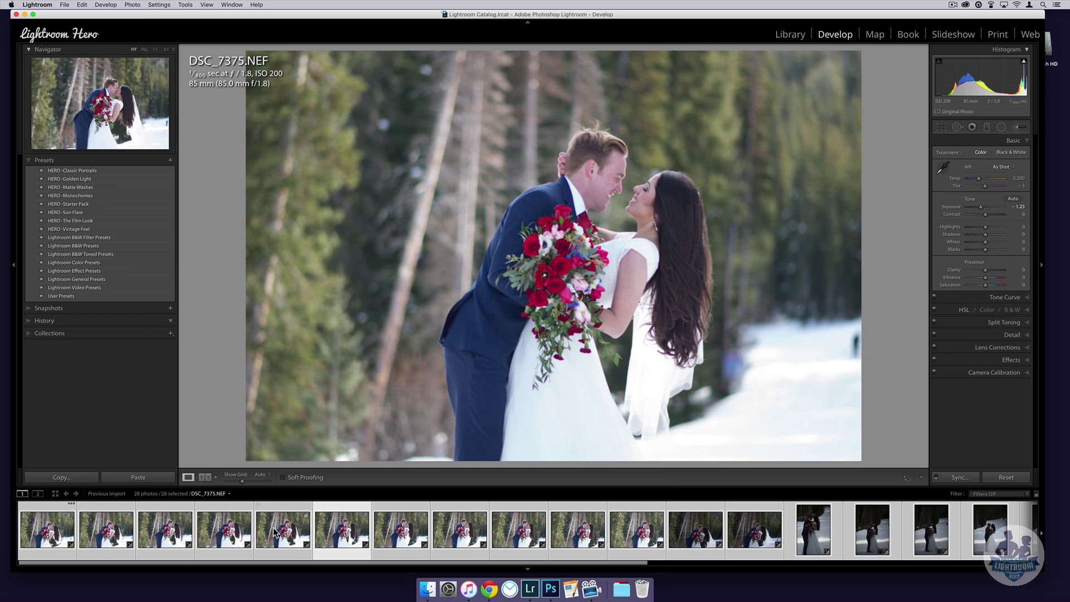
click(273, 527)
click(566, 532)
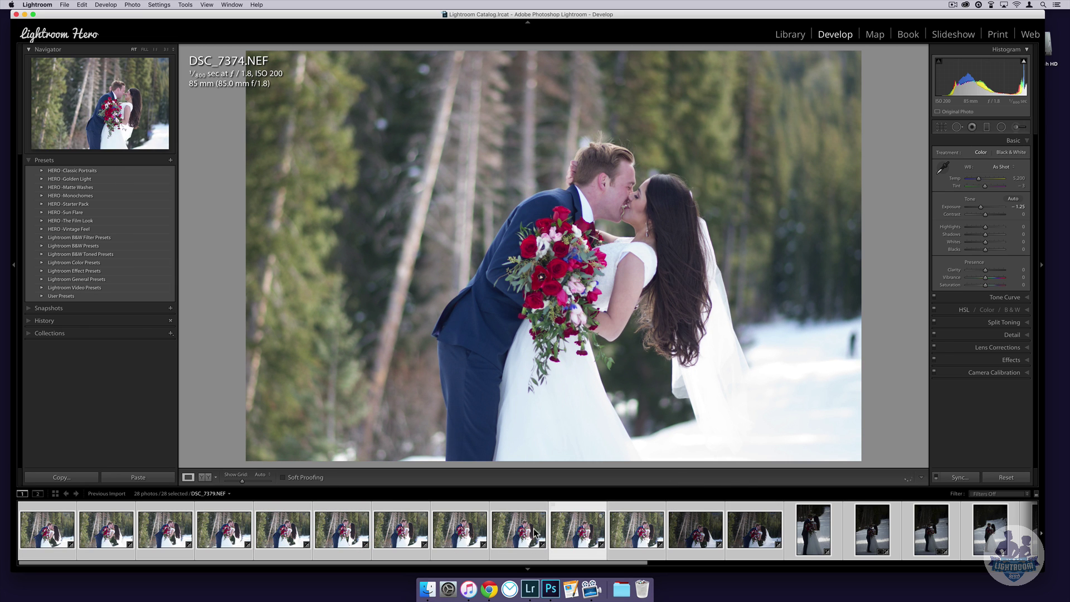
click(753, 532)
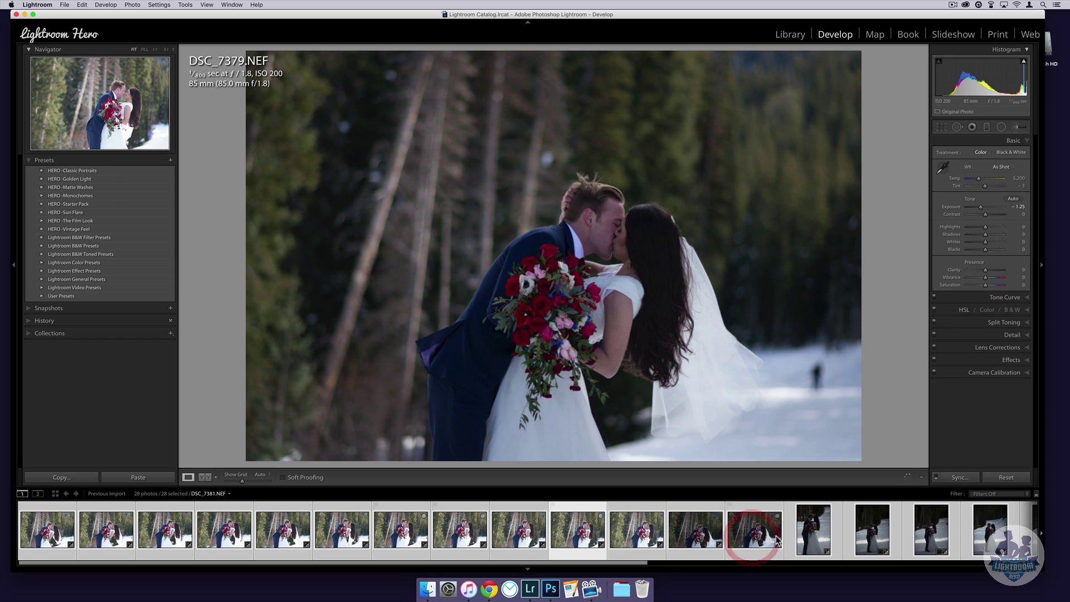
click(814, 534)
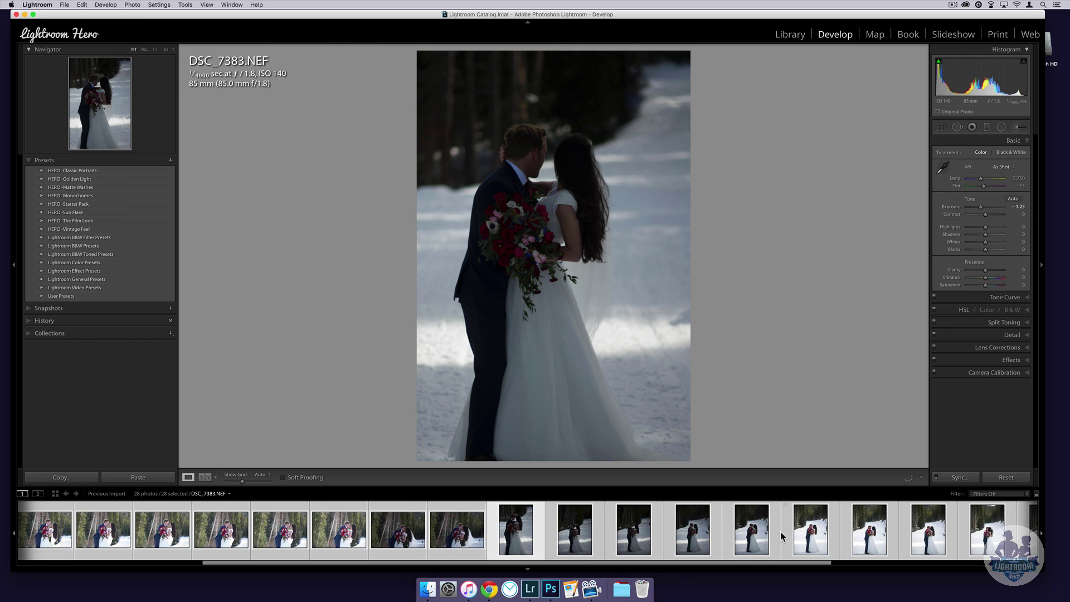
click(692, 532)
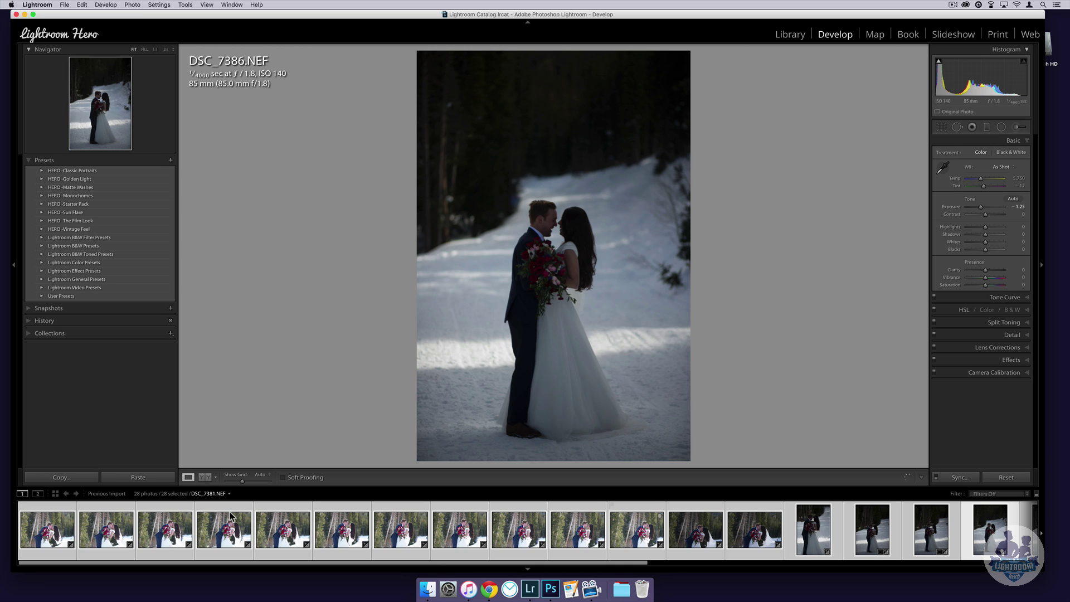
- View all 28 photos in the grid, then return to DSC_7370 in Develop's Settings menu
key(g)
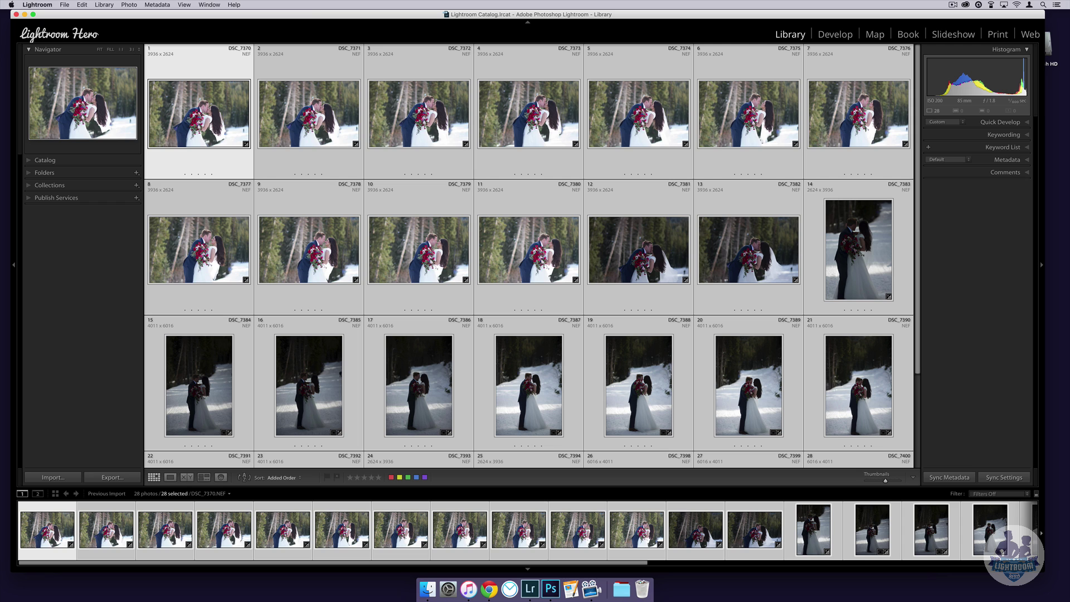
key(d)
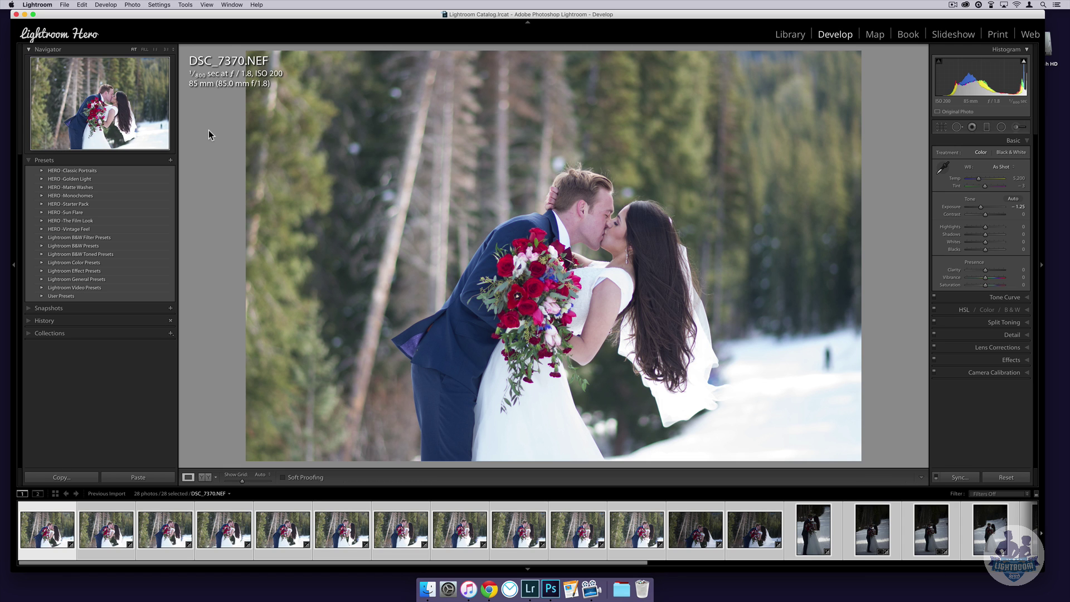
click(160, 5)
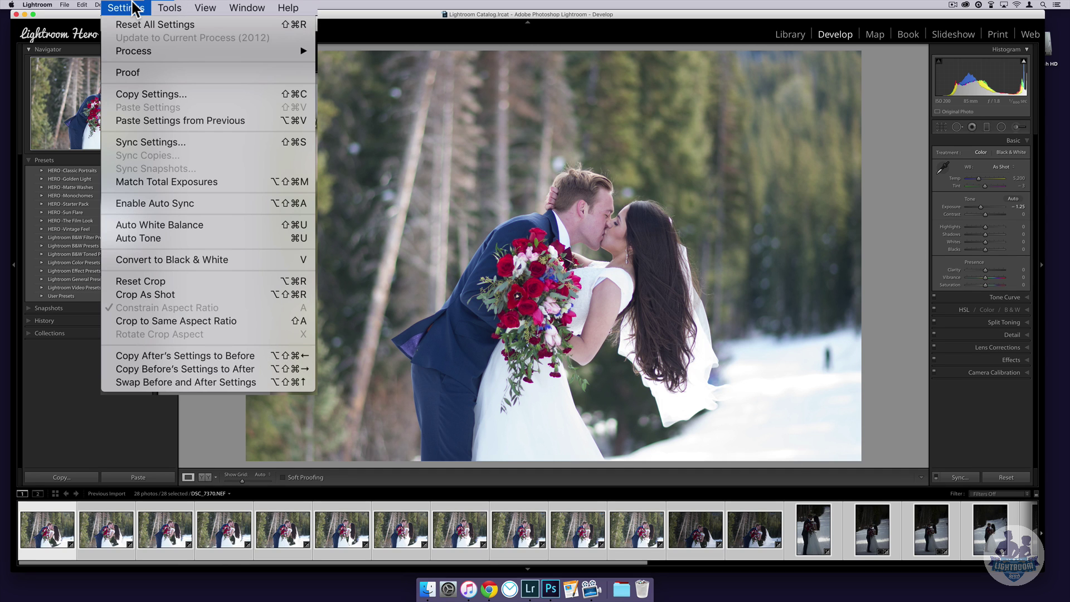
- Apply Match Total Exposures so all 28 photos match DSC_7370 by f-stop
click(234, 181)
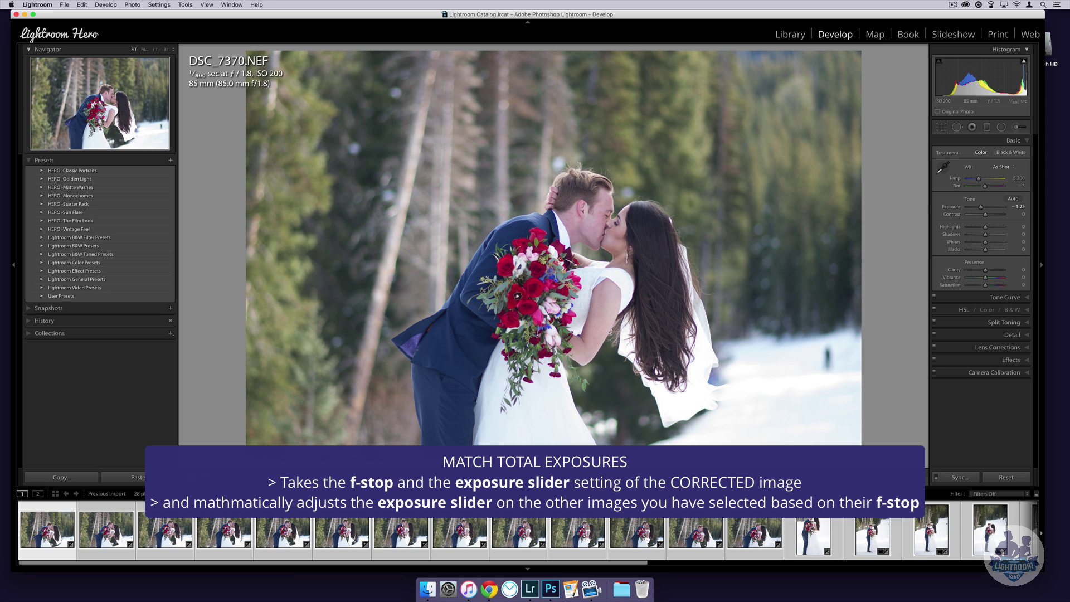
- Check matched exposures on DSC_7382, DSC_7384, DSC_7388 and DSC_7398 (+1.33)
click(414, 526)
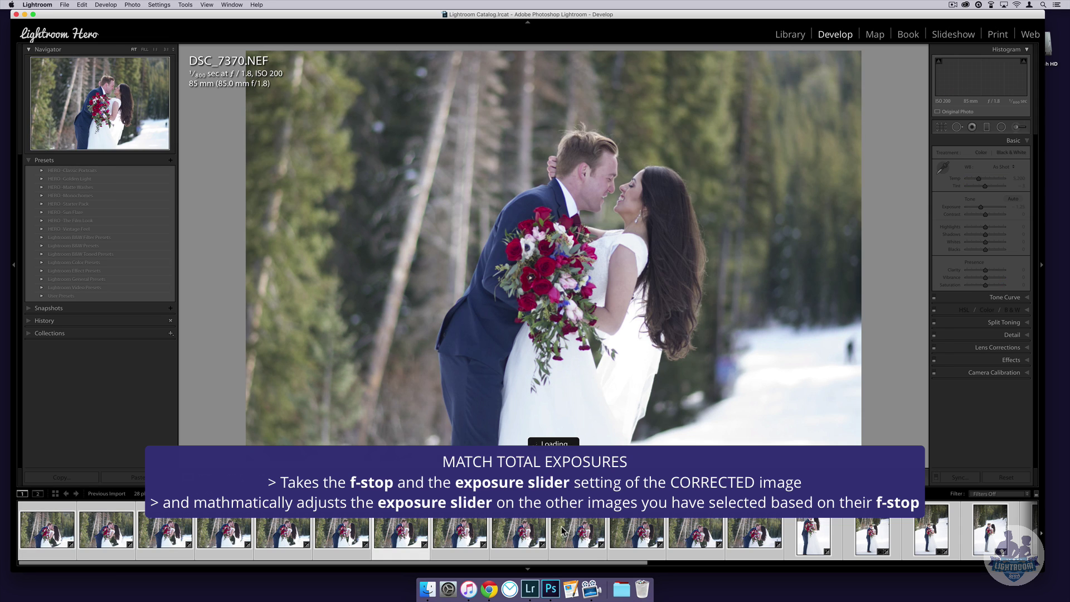
click(563, 530)
click(742, 531)
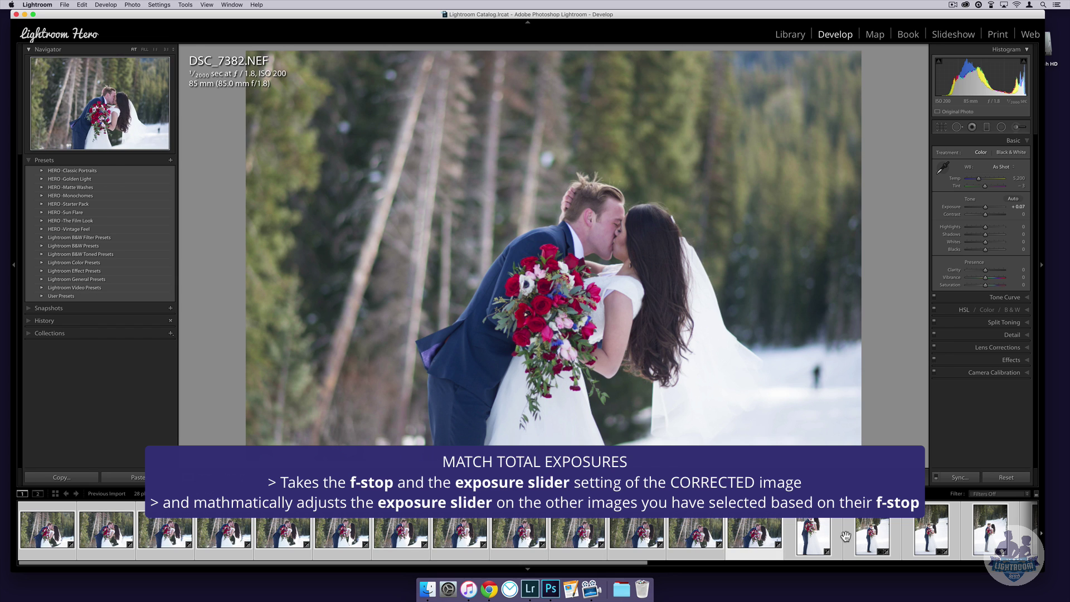
click(861, 538)
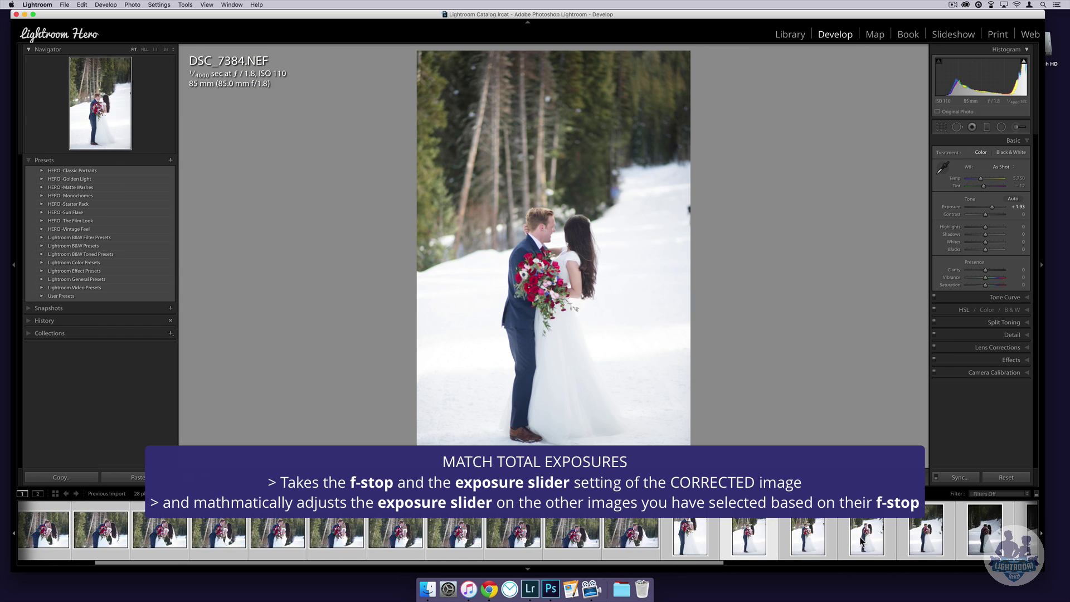
click(848, 538)
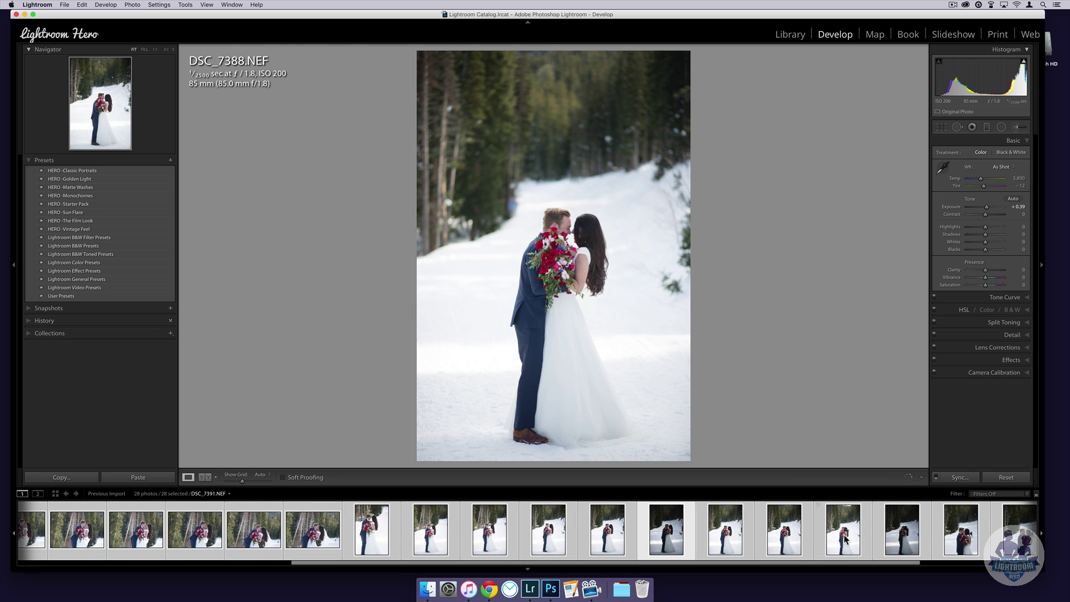
click(919, 534)
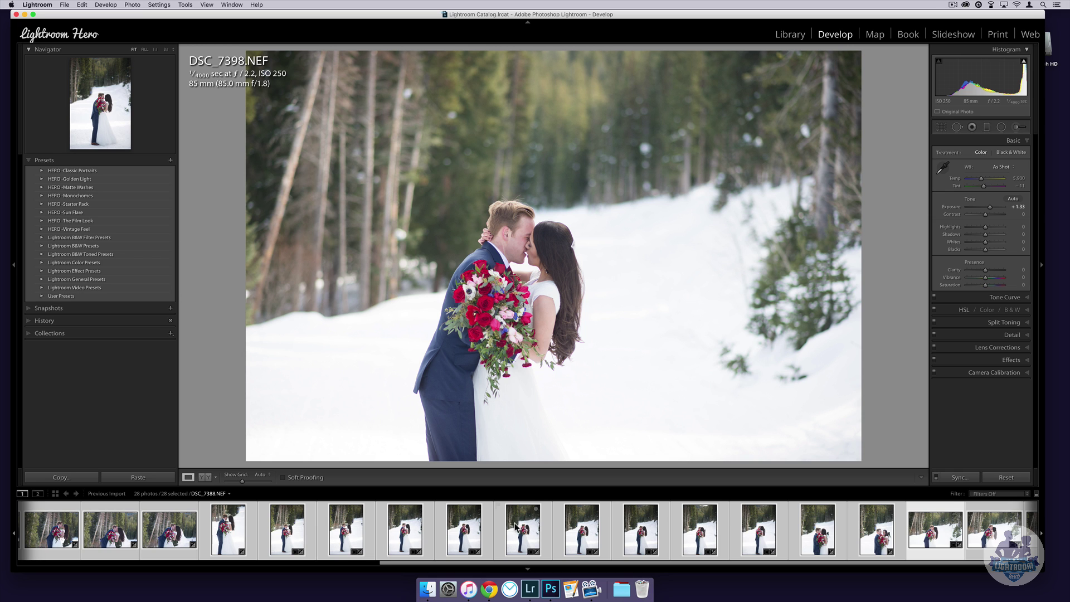
- Revisit DSC_7382 and DSC_7376, then view all 28 evenly exposed photos in the Library grid
scroll(516, 527, up, 4)
click(382, 530)
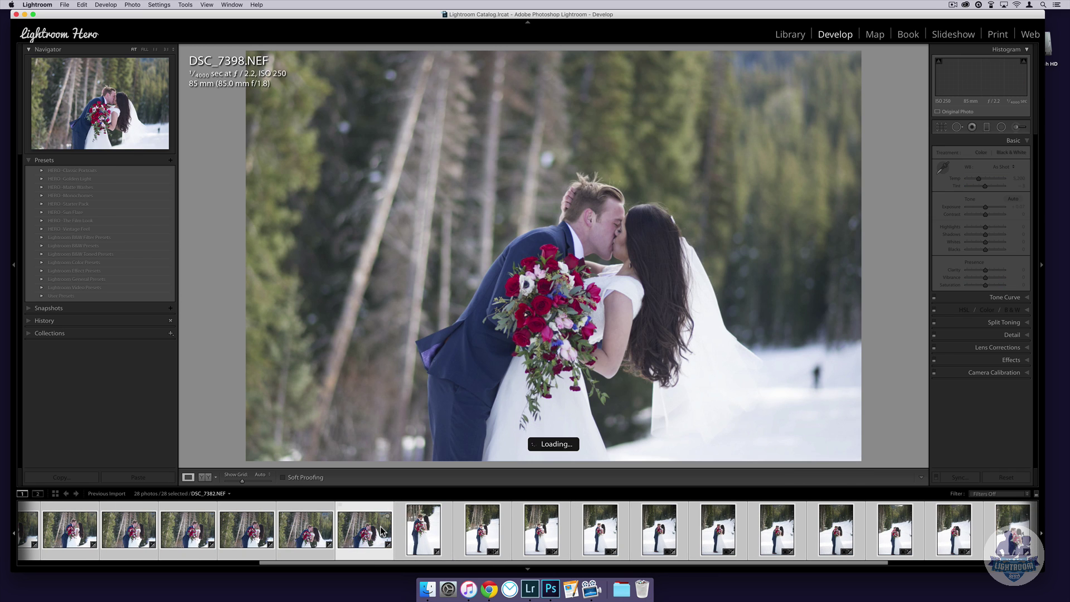
scroll(382, 531, up, 5)
click(293, 529)
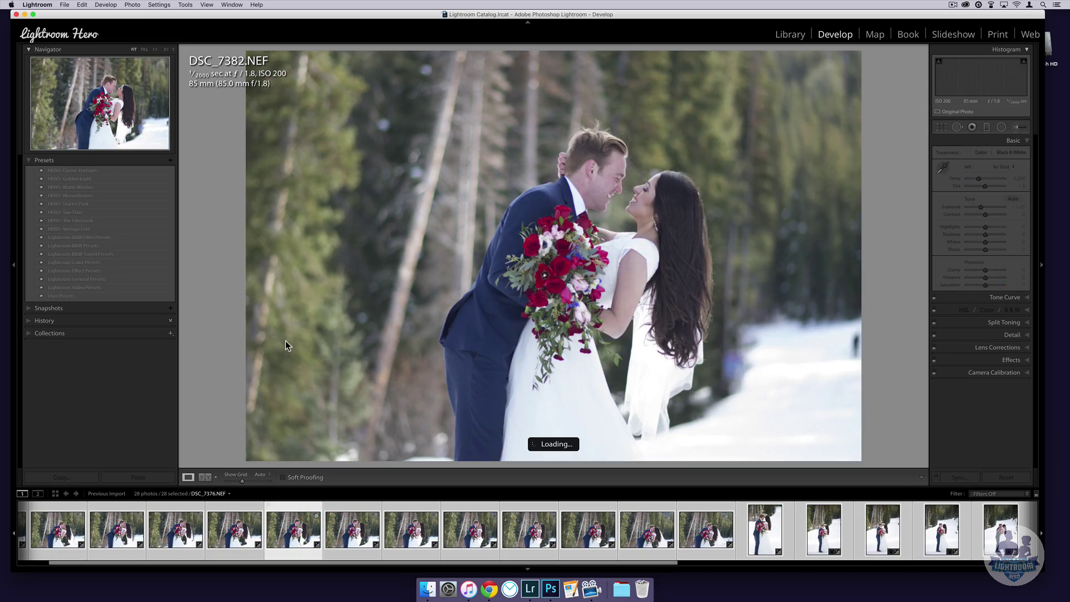
key(g)
scroll(648, 337, down, 2)
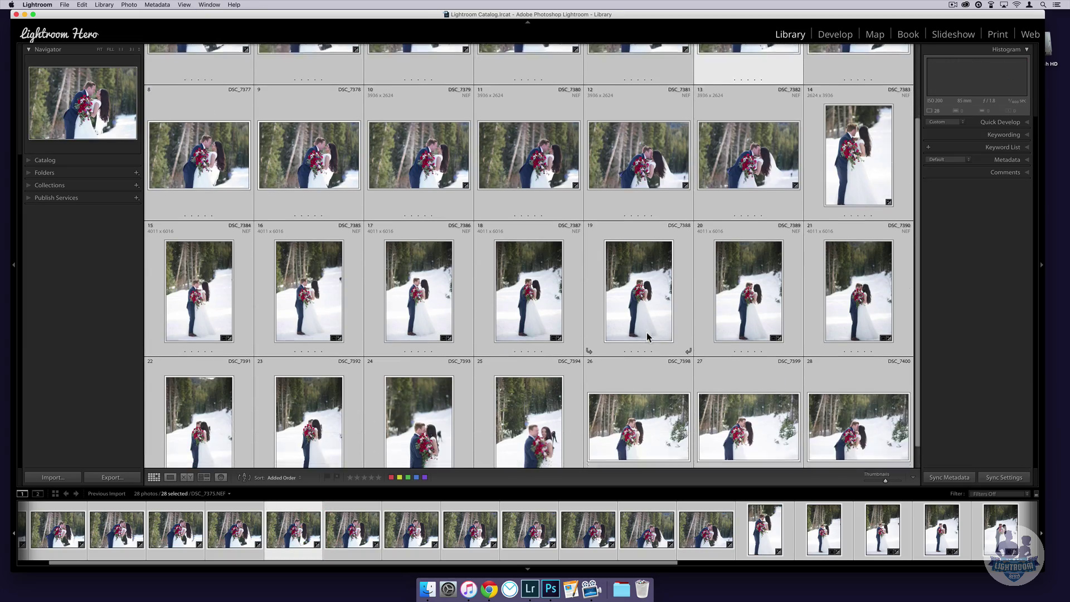